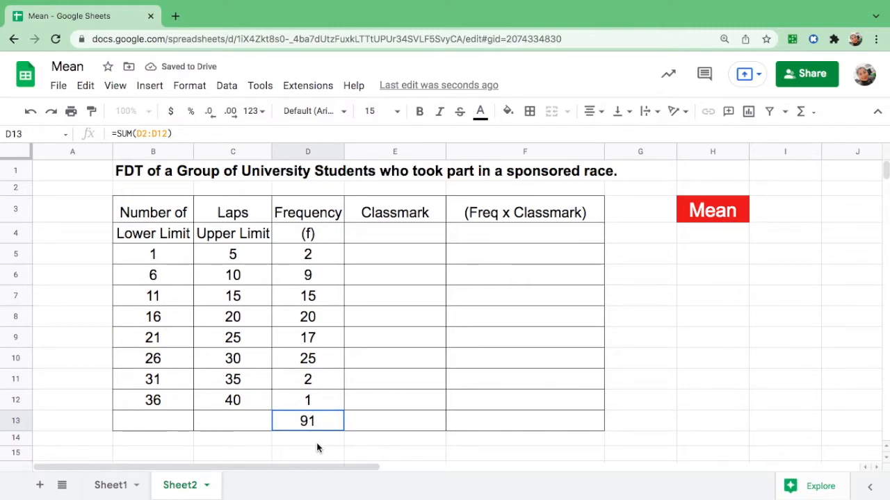
# Clear the total in D13 and check the sum of the frequencies in D5:D12 by selecting them.
pyautogui.press('Delete')
pyautogui.moveTo(307, 254); pyautogui.dragTo(315, 402)
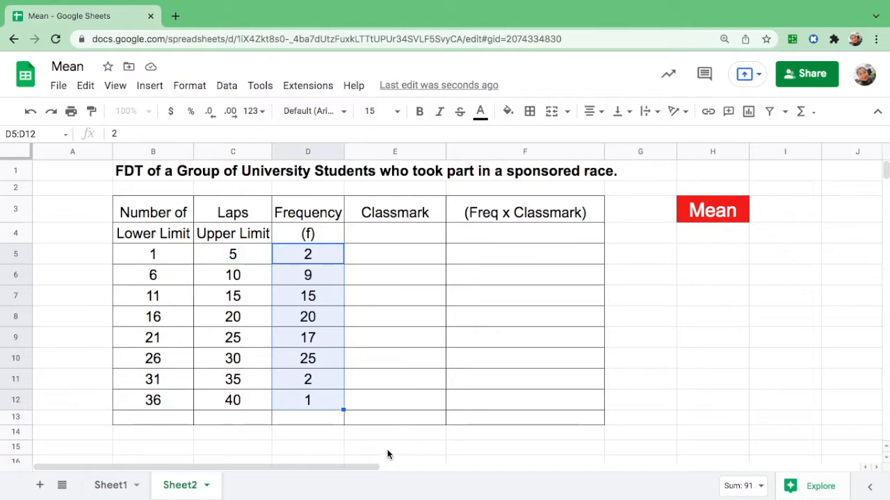
pyautogui.click(389, 451)
# Try the suggested formula SUM(D2:D12) for the frequency total in D13, and clear the cell again.
pyautogui.click(314, 419)
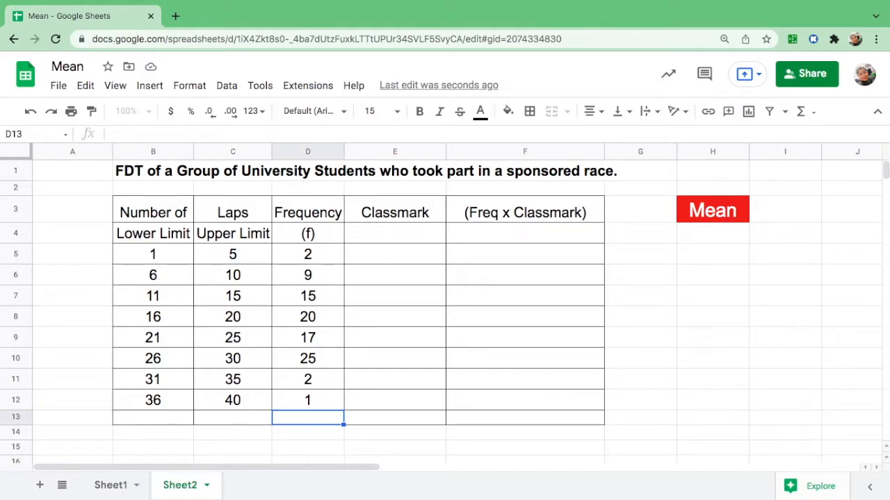
pyautogui.write('=')
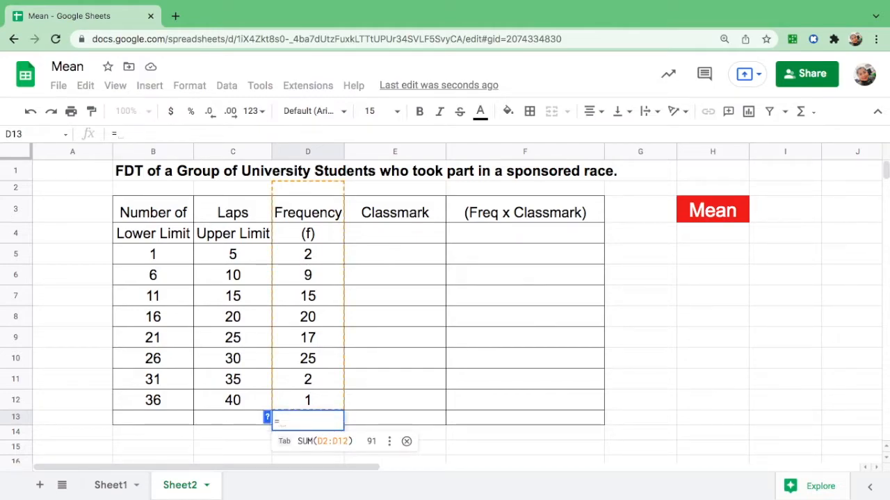
pyautogui.click(323, 442)
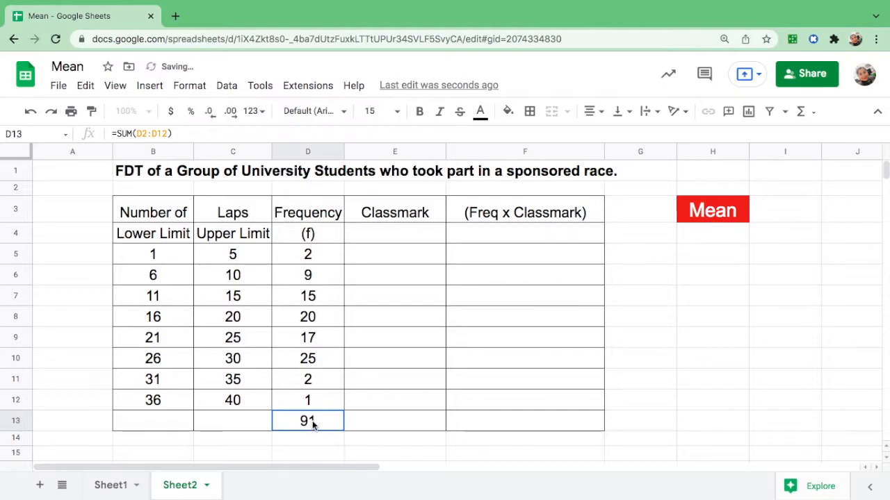
pyautogui.press('Delete')
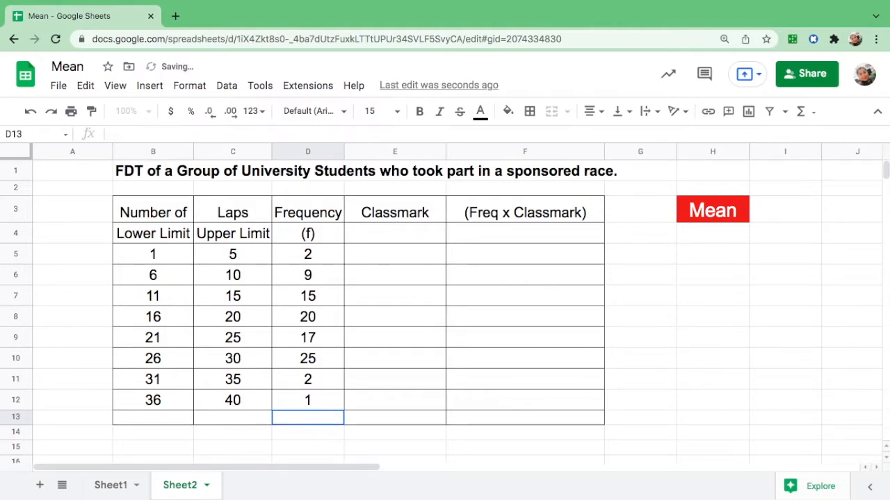
pyautogui.click(322, 444)
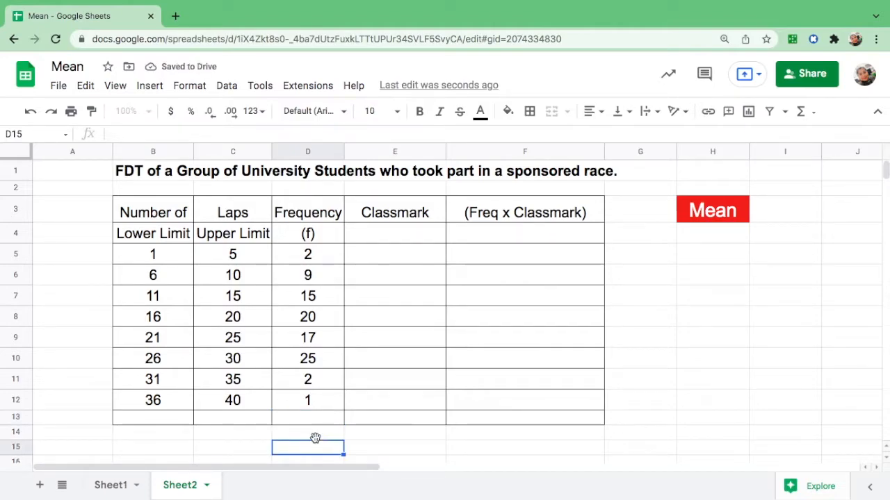
# Enter the formula =sum(D5:D12) in D13 to total the Frequency column.
pyautogui.click(308, 417)
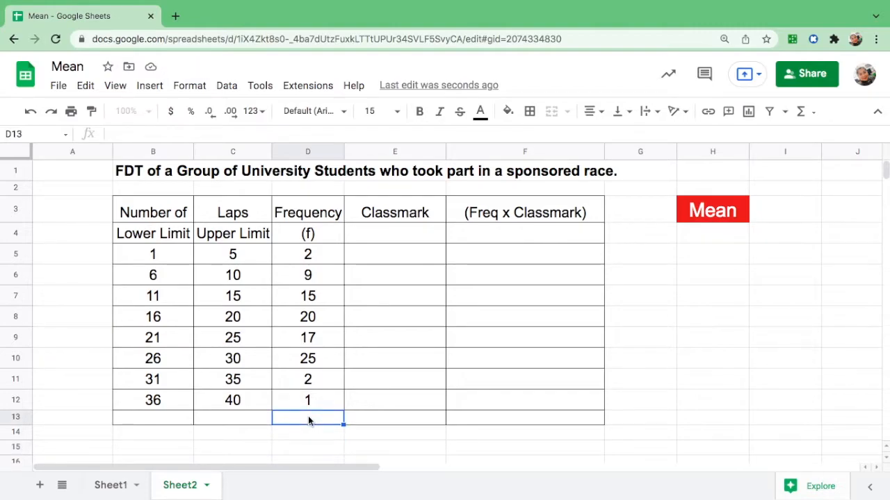
pyautogui.write('=')
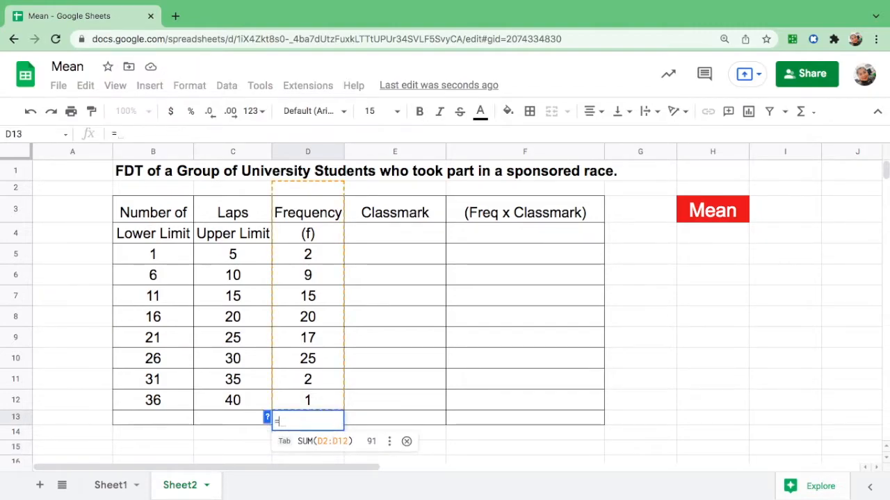
pyautogui.write('sum')
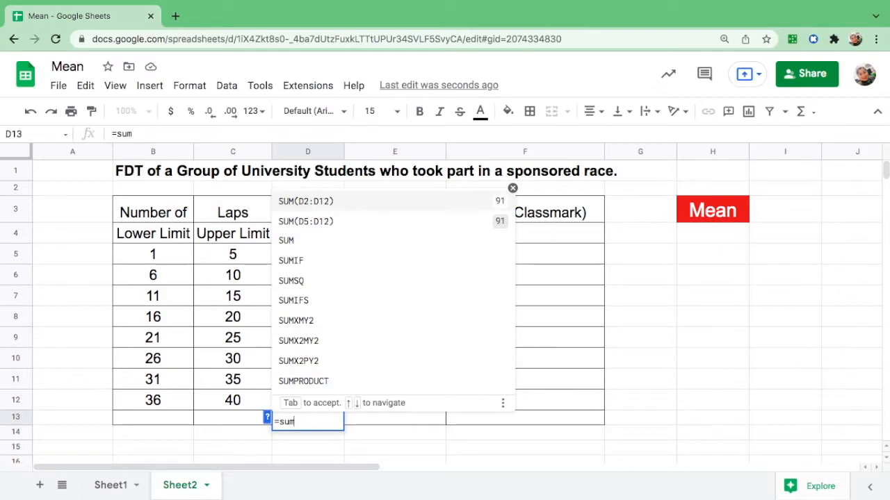
pyautogui.write('(')
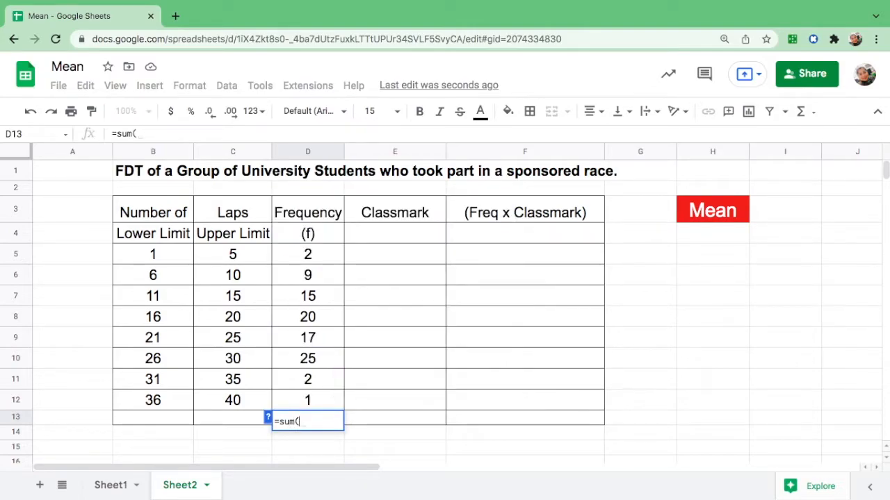
pyautogui.moveTo(314, 254); pyautogui.dragTo(318, 401)
pyautogui.write(')')
pyautogui.press('Return')
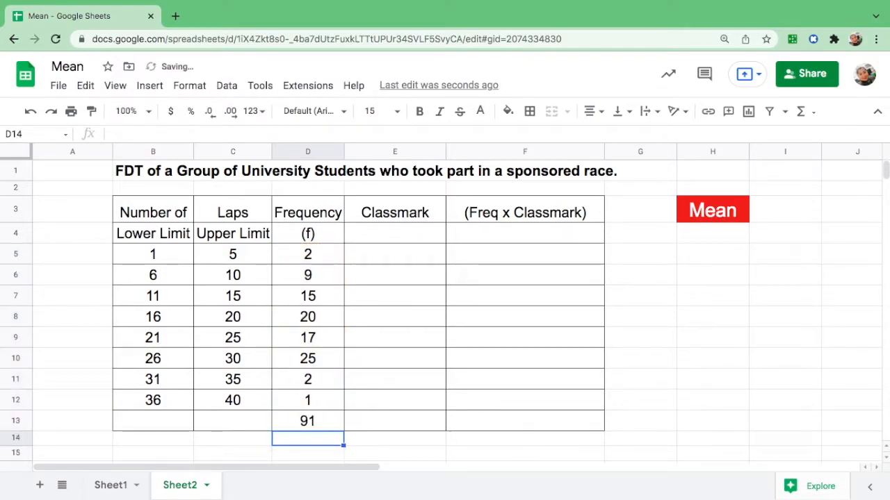
# Format the frequency total in D13 with a red fill and bold white text.
pyautogui.click(311, 421)
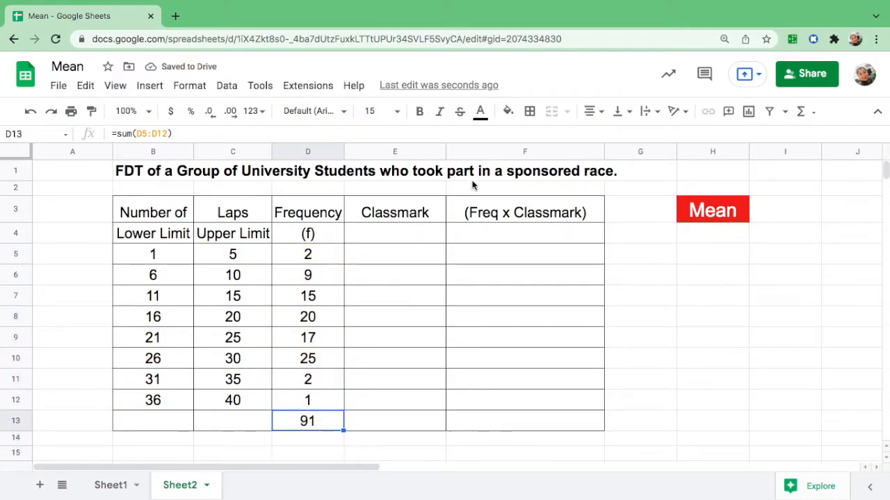
pyautogui.click(508, 111)
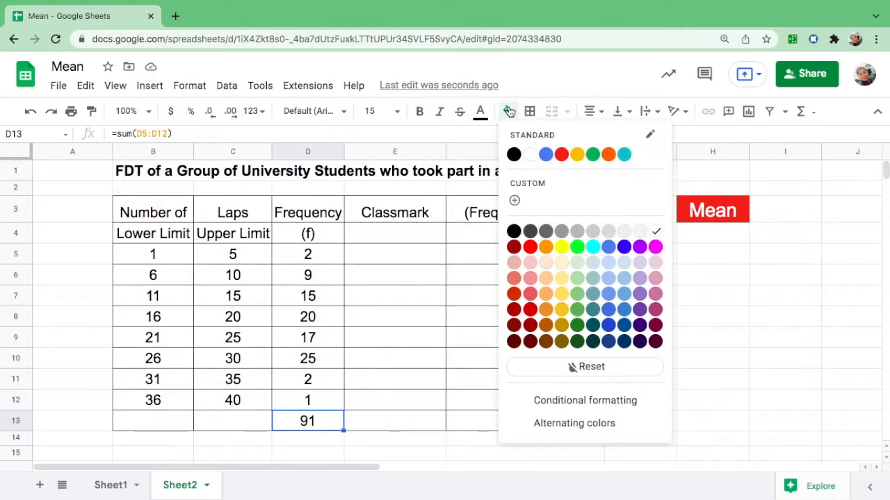
pyautogui.click(561, 154)
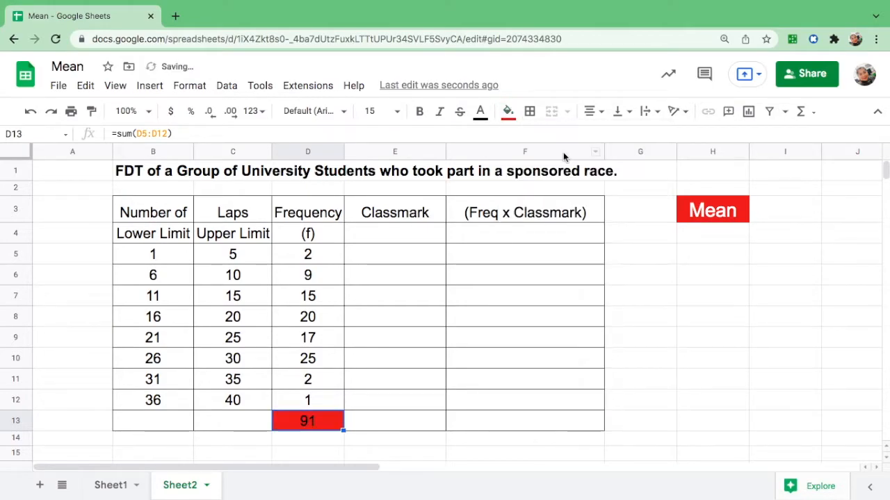
pyautogui.click(480, 111)
pyautogui.click(503, 156)
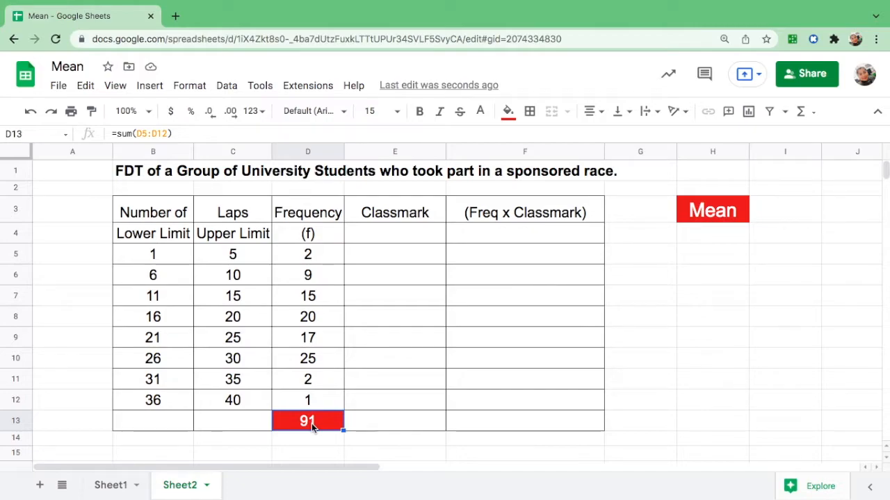
# Enter the formula =(B5+C5)/2 in E5 to calculate the first class mark from its lower and upper limits.
pyautogui.click(390, 254)
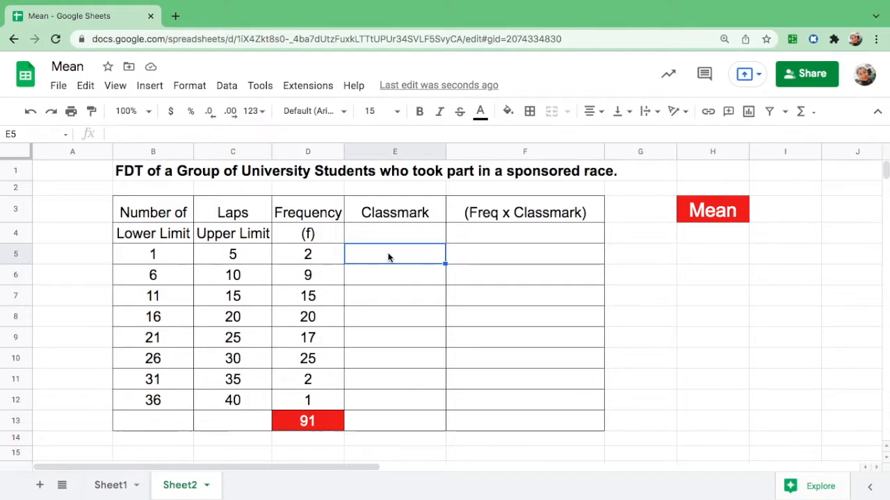
pyautogui.write('=')
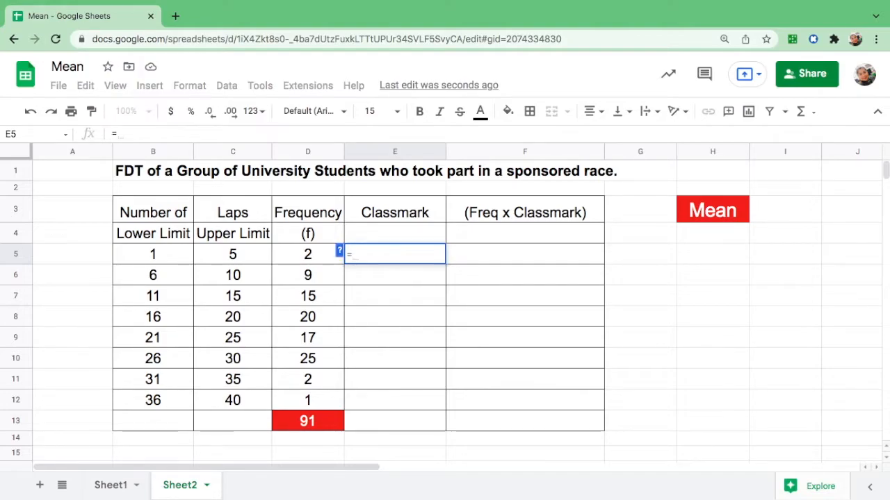
pyautogui.write('(')
pyautogui.click(151, 256)
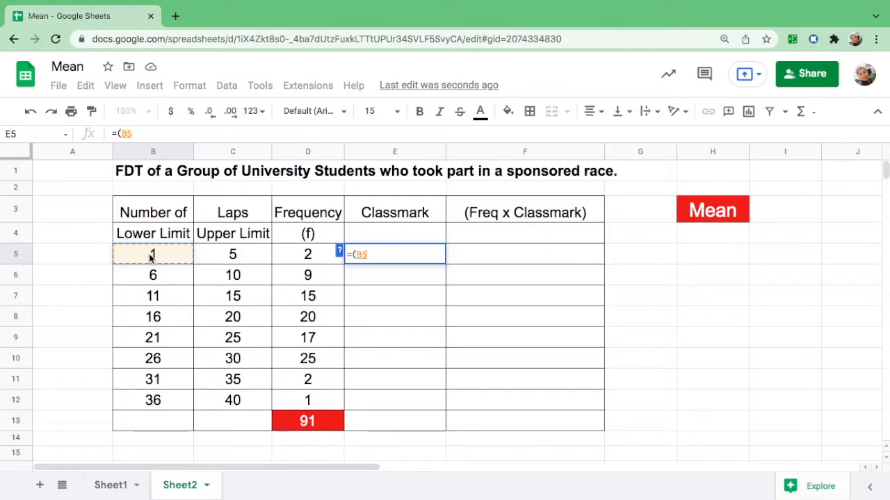
pyautogui.write('+')
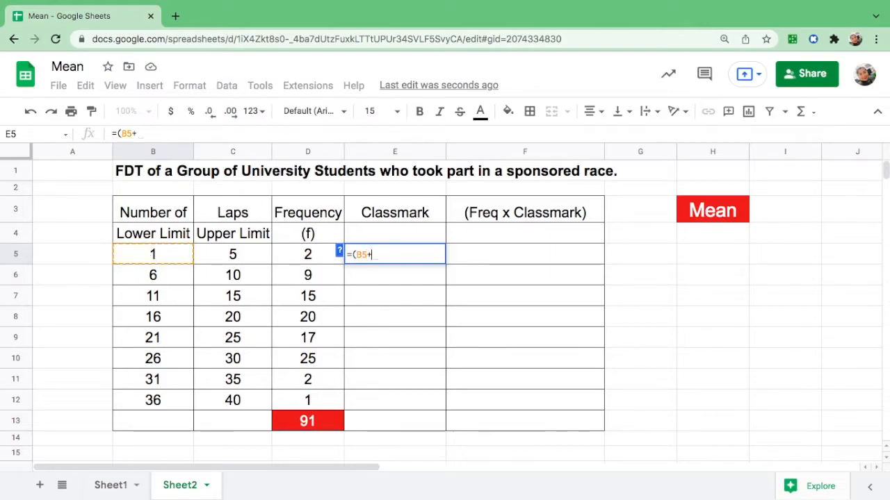
pyautogui.click(239, 257)
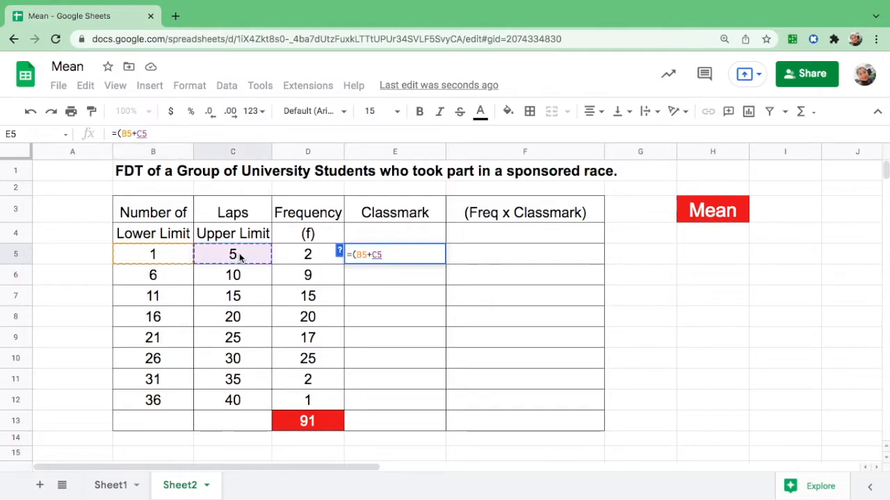
pyautogui.write(')')
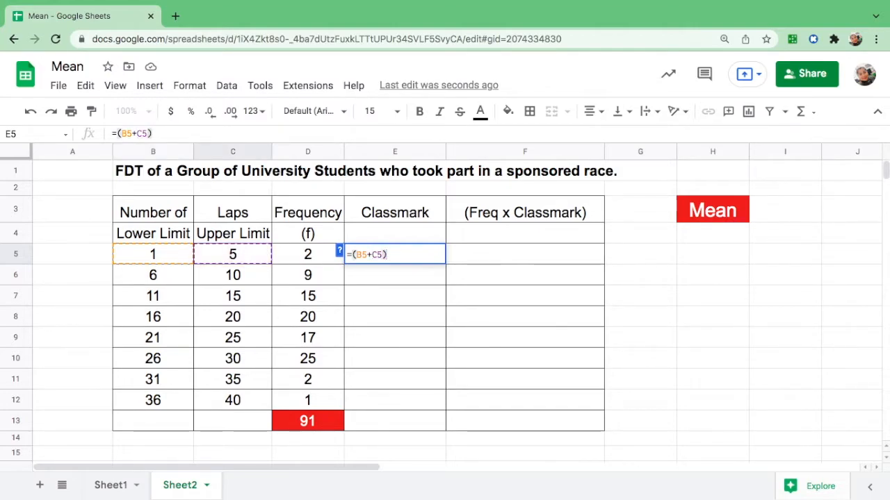
pyautogui.write('/')
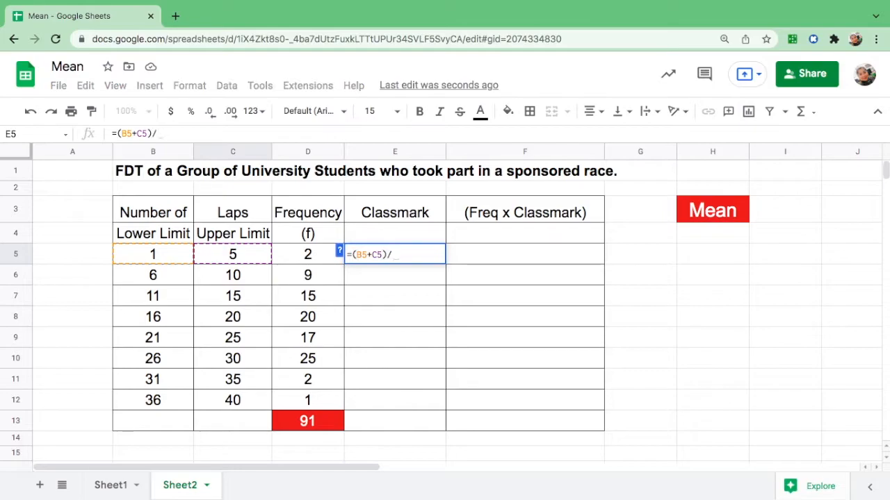
pyautogui.write('2')
pyautogui.press('Return')
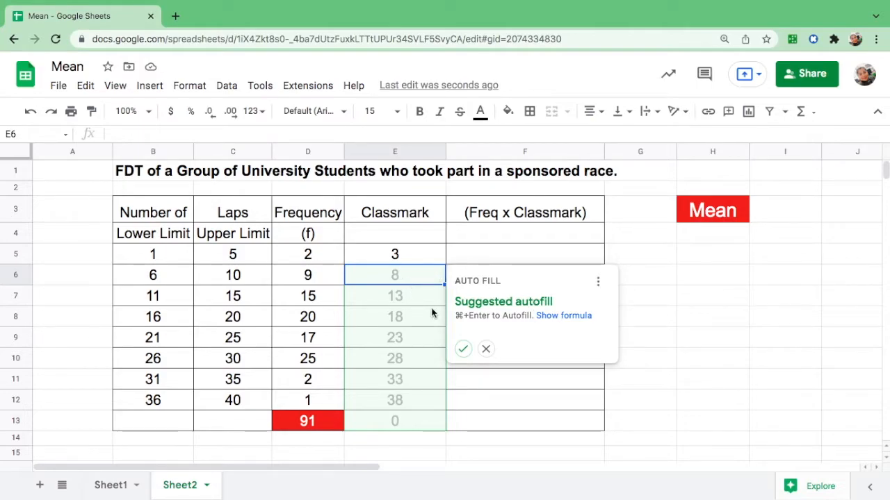
# Try the suggested autofill for the Classmark column, and clear the filled cells E6:E13 again.
pyautogui.click(463, 349)
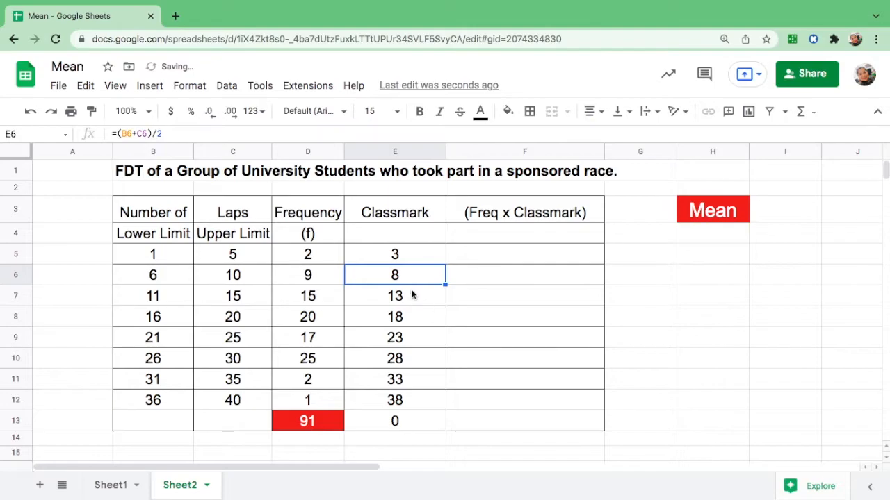
pyautogui.hotkey('shift', 'Down')
pyautogui.hotkey('shift', 'Down')
pyautogui.hotkey('shift', 'Down')
pyautogui.hotkey('shift', 'Down')
pyautogui.hotkey('shift', 'Down')
pyautogui.hotkey('shift', 'Down')
pyautogui.hotkey('shift', 'Down')
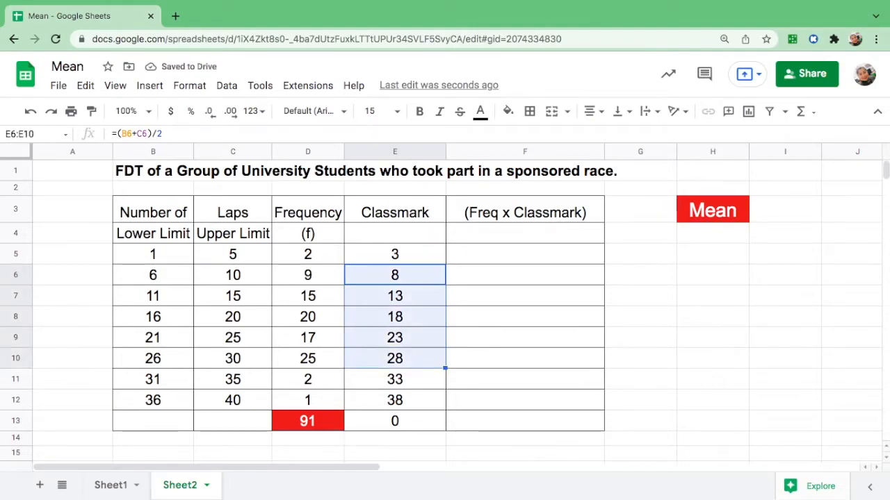
pyautogui.press('Delete')
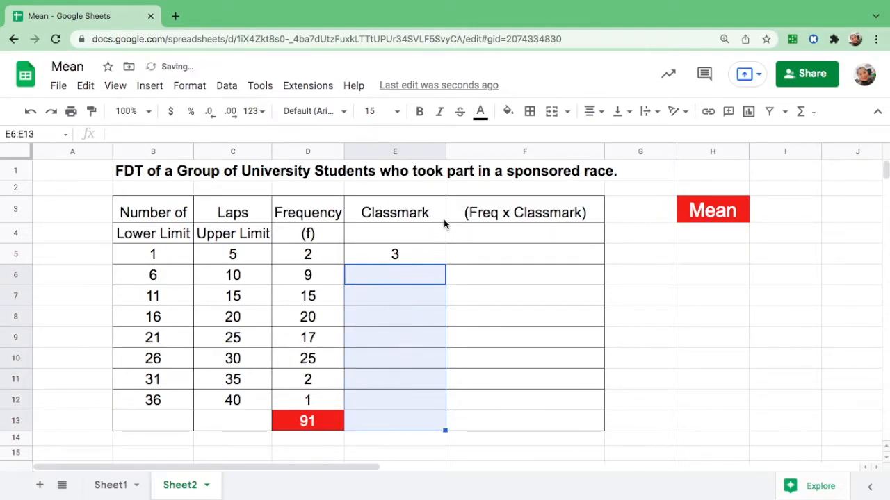
pyautogui.click(490, 279)
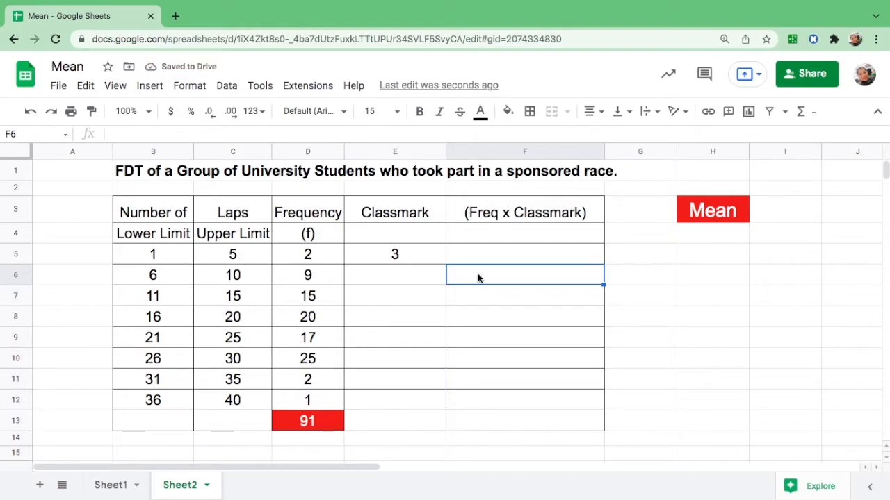
# Fill the class mark formula from E5 down through E12.
pyautogui.click(413, 255)
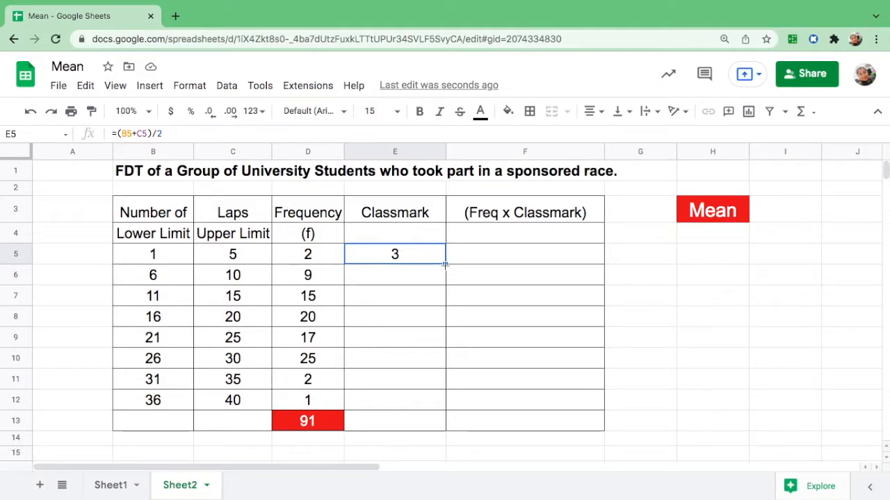
pyautogui.moveTo(445, 263); pyautogui.dragTo(444, 408)
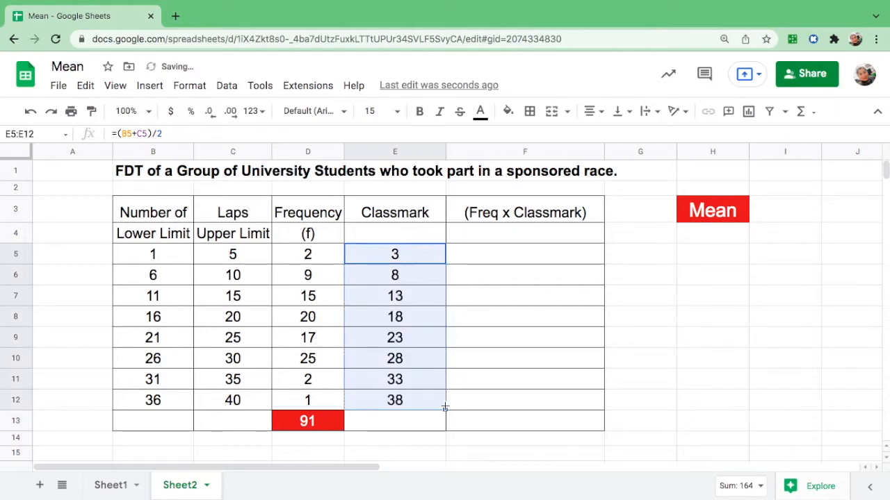
pyautogui.click(471, 445)
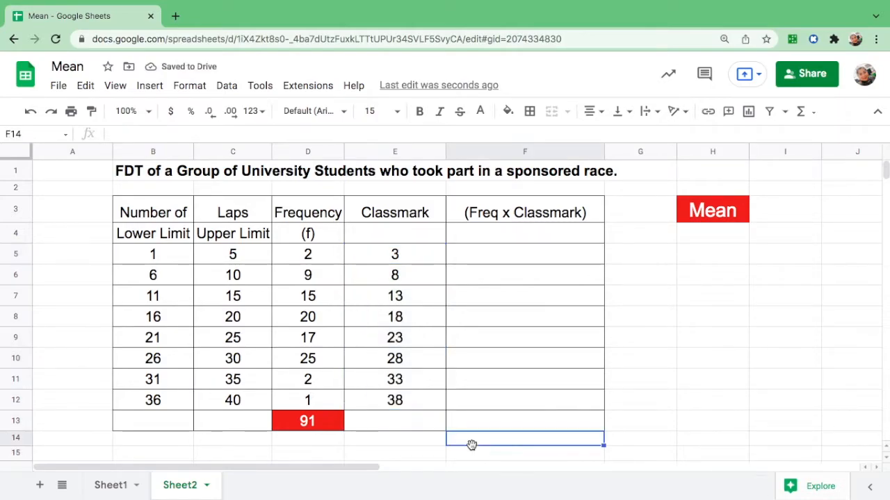
# Enter the formula =D5*E5 in F5 to multiply the first class's frequency by its class mark.
pyautogui.click(321, 256)
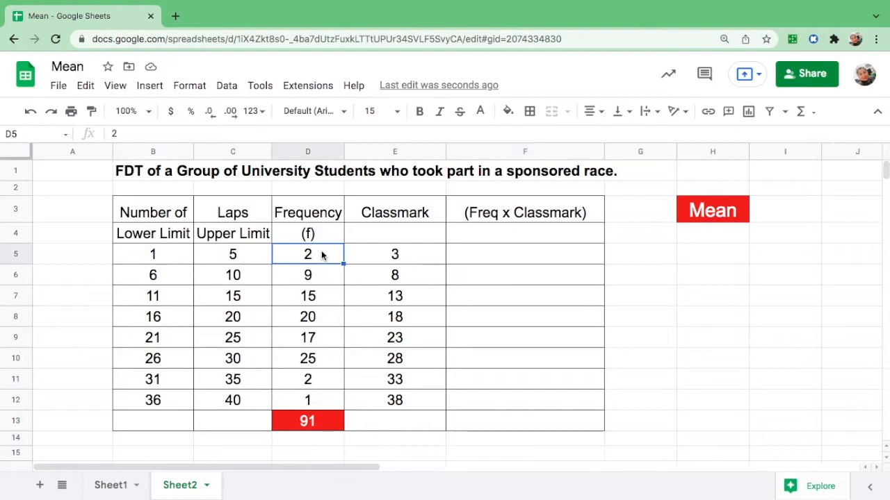
pyautogui.click(402, 257)
pyautogui.click(491, 257)
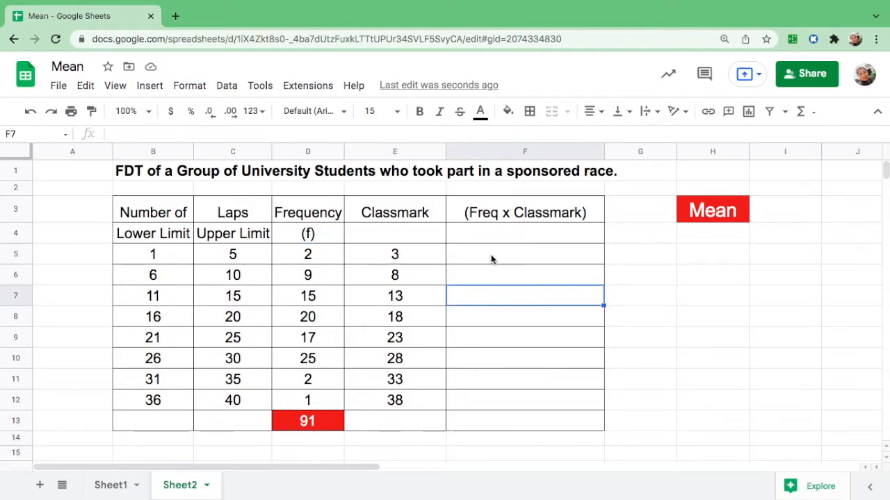
pyautogui.write('=')
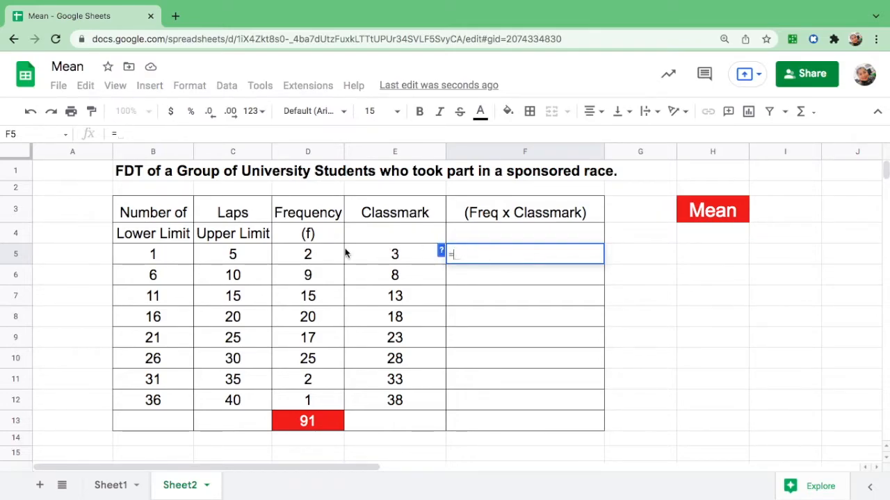
pyautogui.click(317, 257)
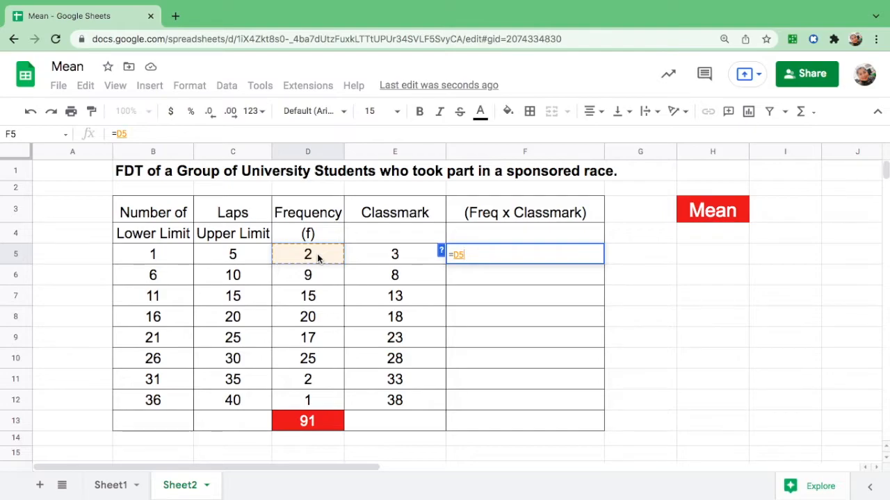
pyautogui.write('*')
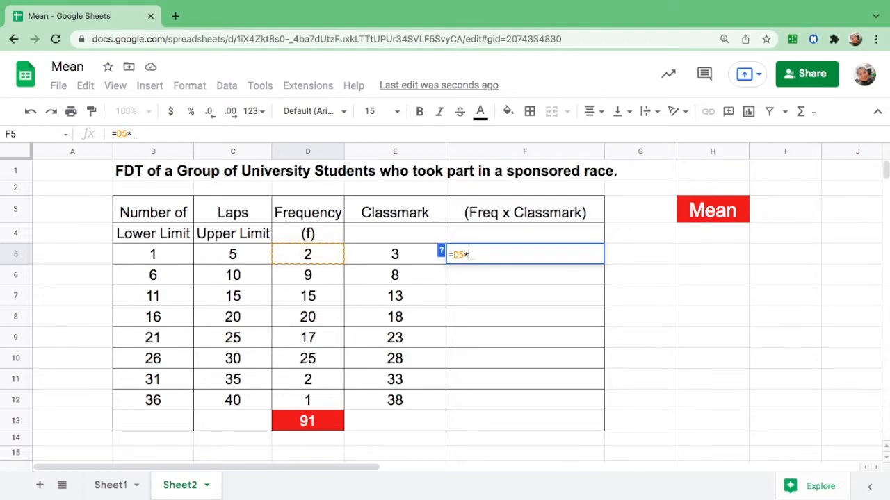
pyautogui.click(400, 262)
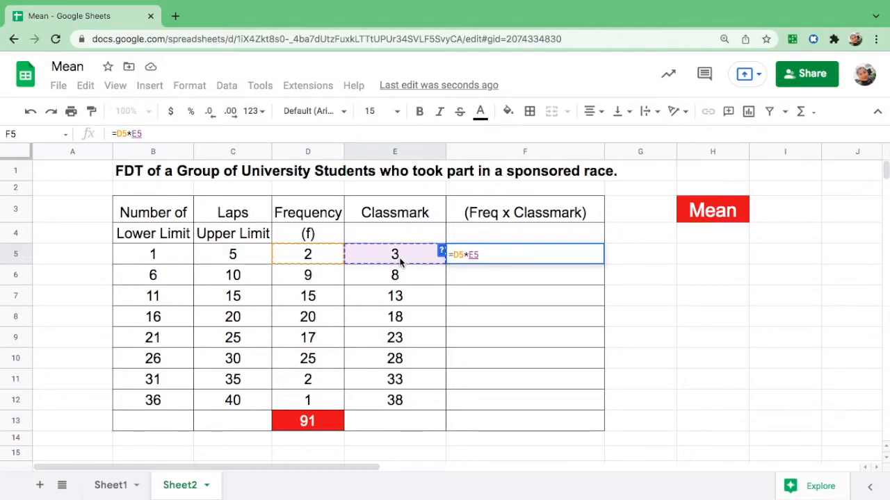
pyautogui.press('Return')
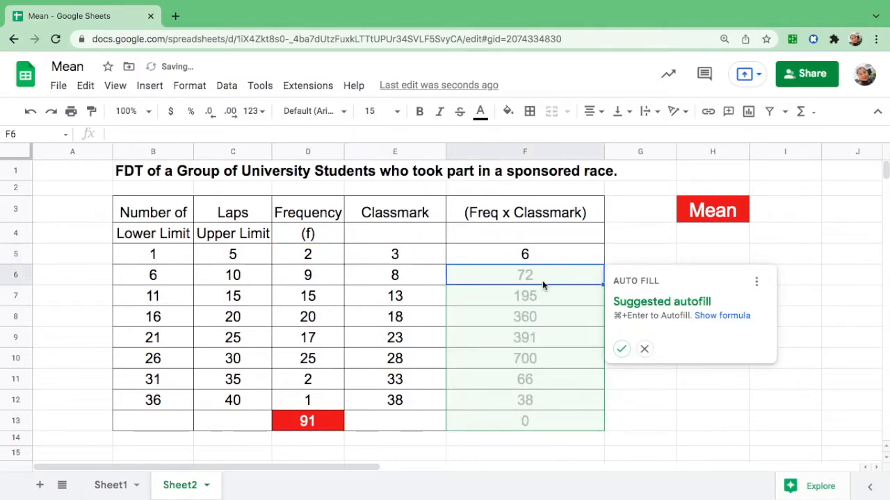
# Try the suggested autofill for the (Freq x Classmark) column, and clear the filled cells F6:F13 again.
pyautogui.click(622, 349)
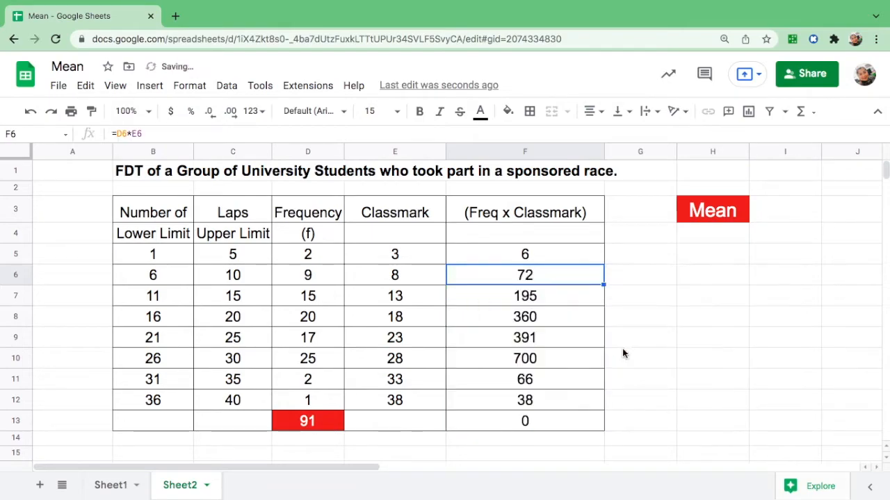
pyautogui.click(526, 423)
pyautogui.press('Delete')
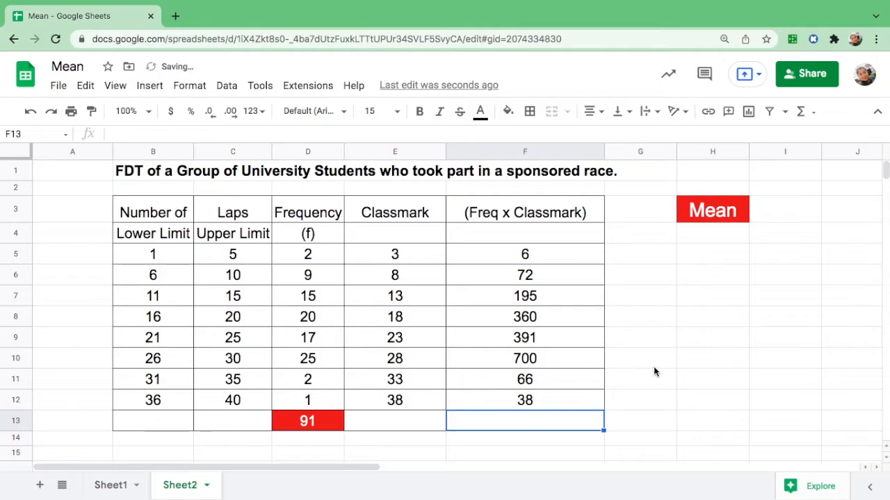
pyautogui.moveTo(526, 276); pyautogui.dragTo(527, 401)
pyautogui.press('Delete')
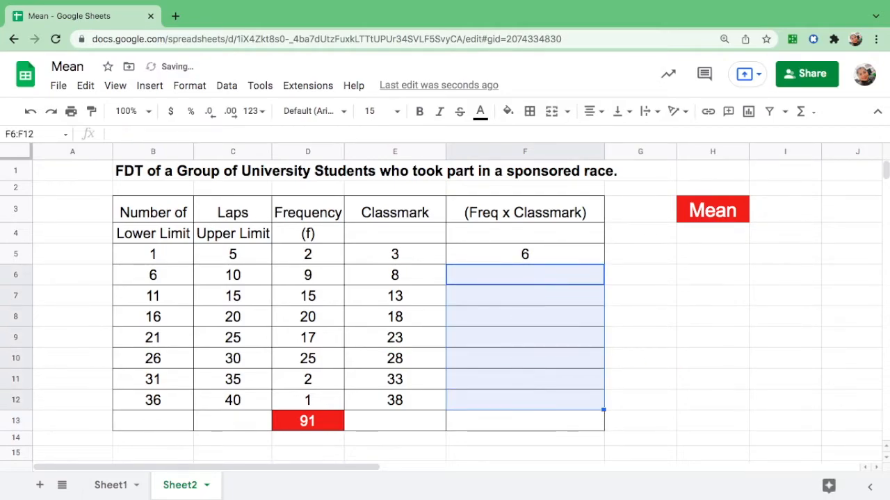
# Fill the frequency times class mark formula from F5 down through F12.
pyautogui.click(538, 254)
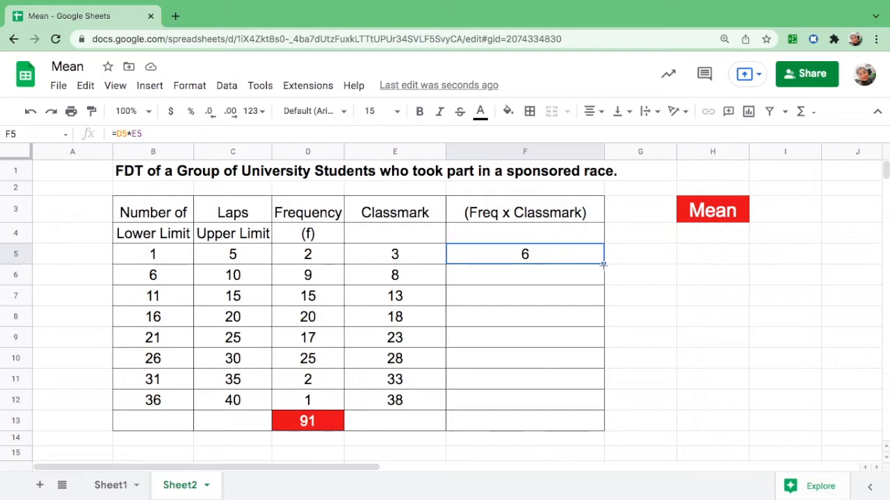
pyautogui.moveTo(603, 264); pyautogui.dragTo(604, 404)
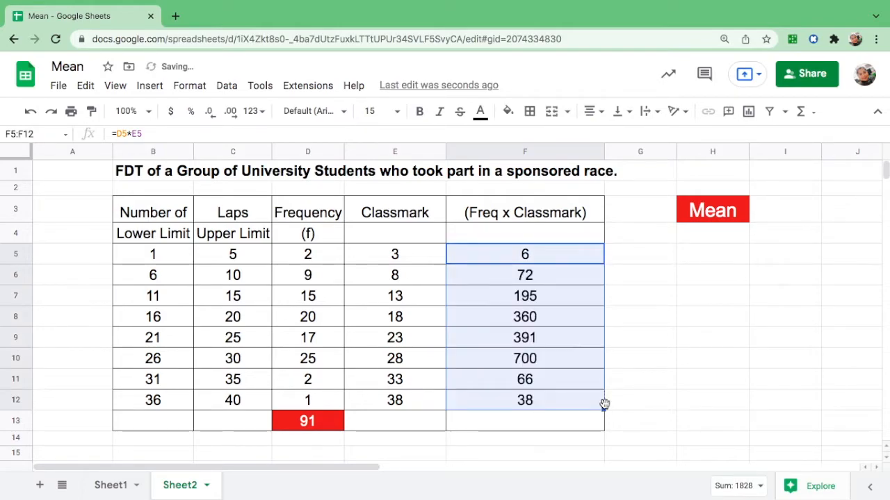
pyautogui.click(647, 395)
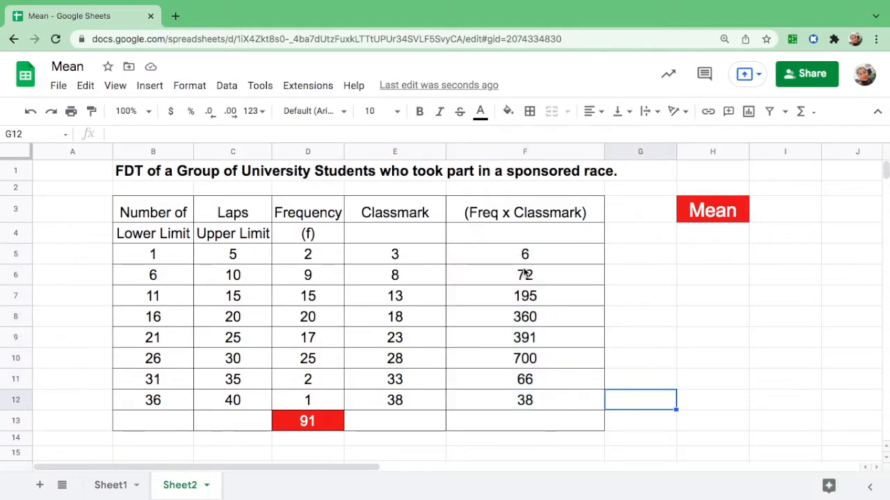
# Enter the formula =sum(F5:F12) in F13 to total the (Freq x Classmark) column.
pyautogui.click(519, 421)
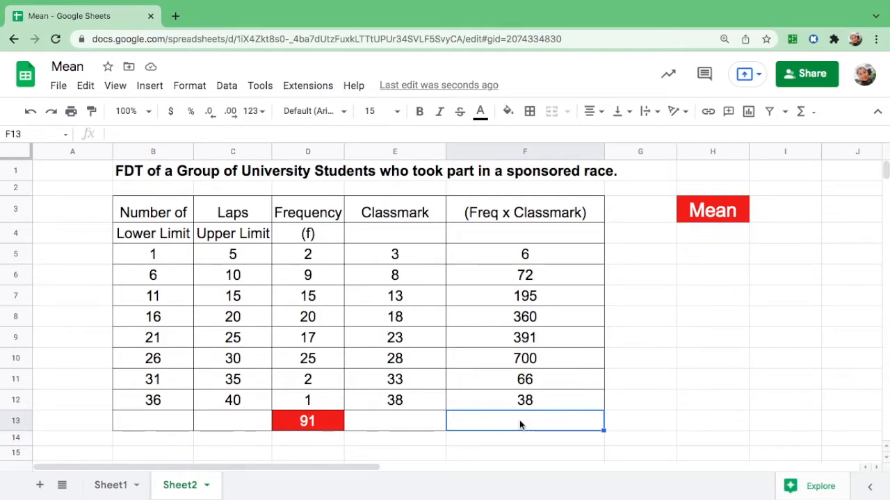
pyautogui.doubleClick(519, 420)
pyautogui.write('=')
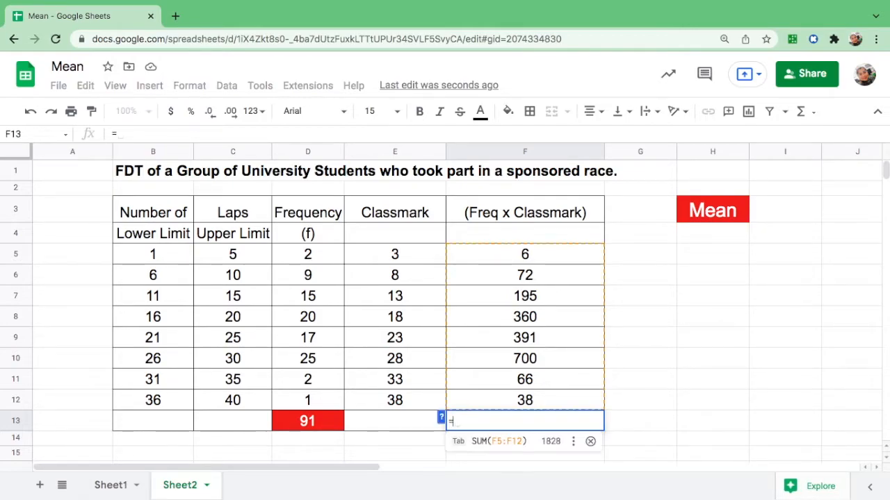
pyautogui.write('sum')
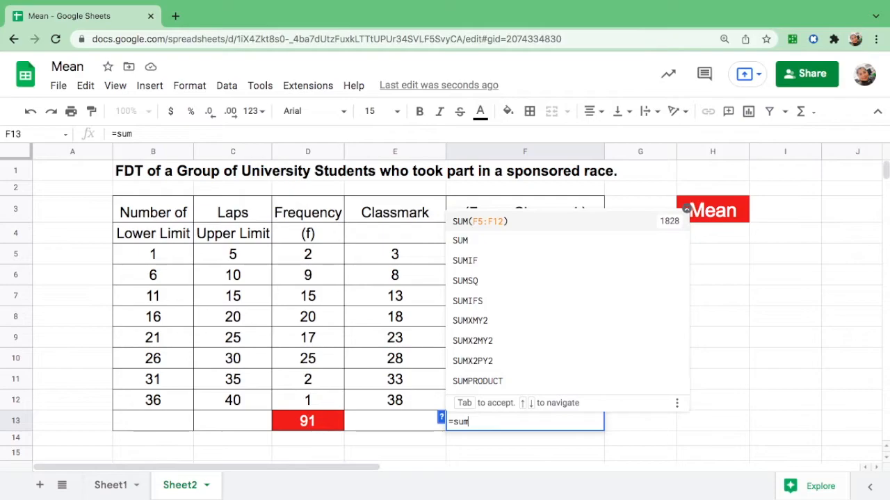
pyautogui.write('(')
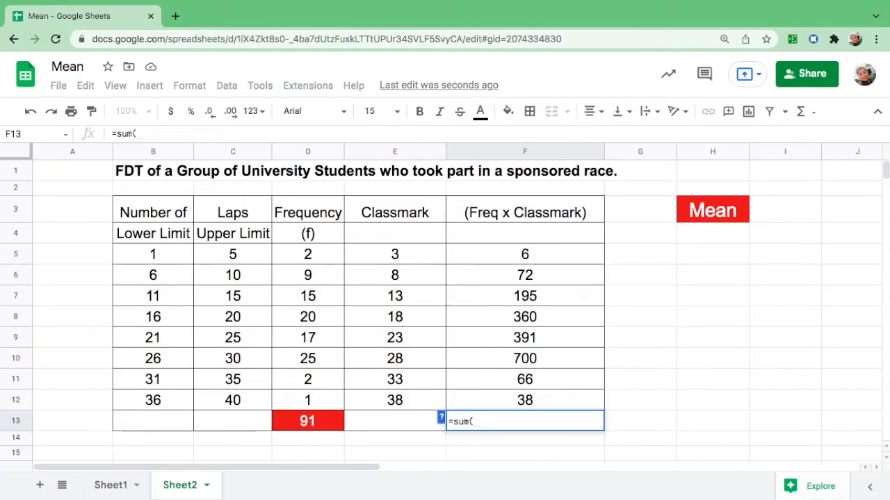
pyautogui.moveTo(537, 254); pyautogui.dragTo(548, 400)
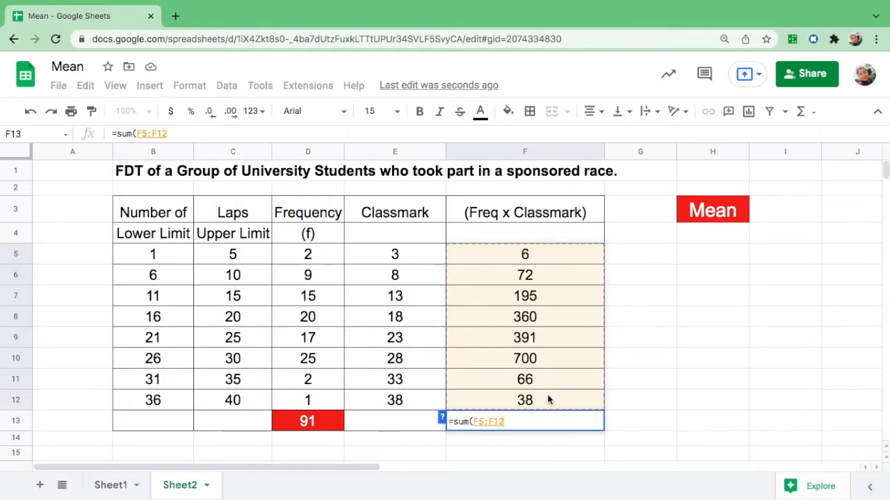
pyautogui.write(')')
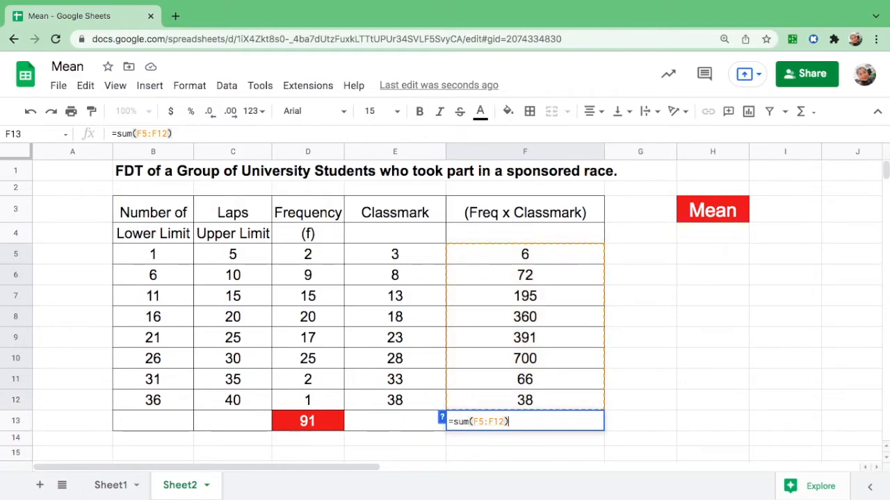
pyautogui.press('Return')
# Format the (Freq x Classmark) total in F13 with a red fill and white text.
pyautogui.click(543, 424)
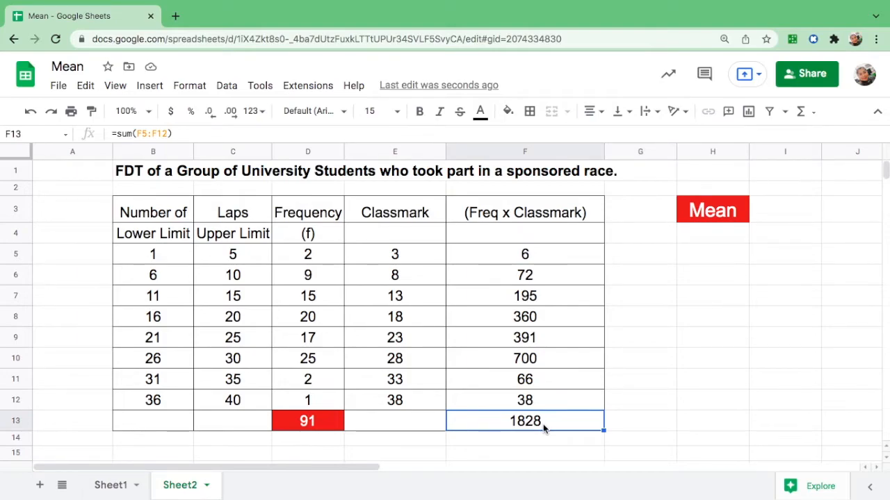
pyautogui.click(508, 112)
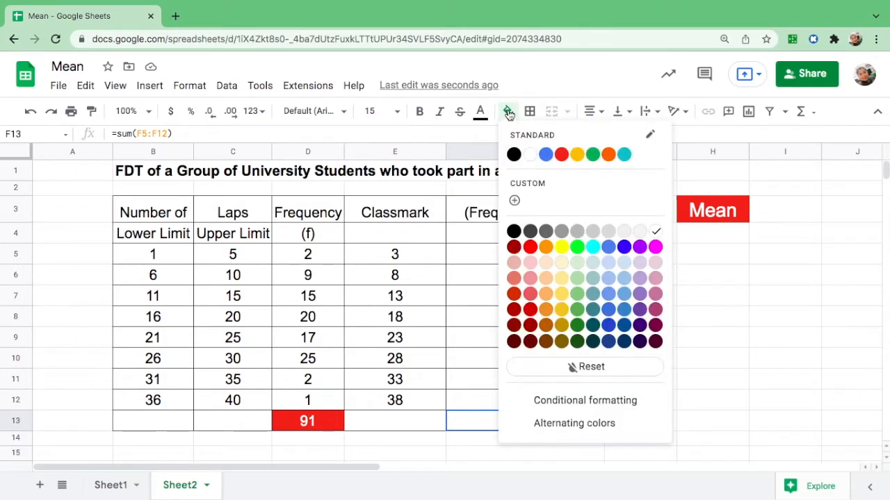
pyautogui.click(561, 155)
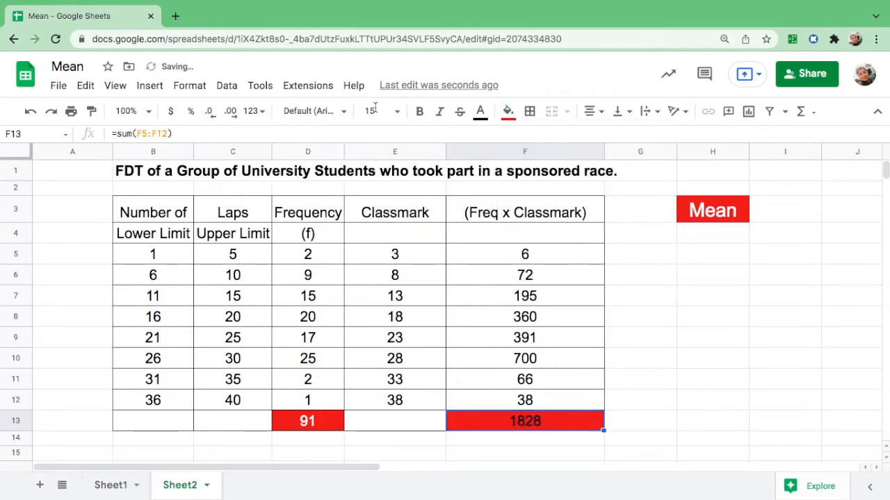
pyautogui.click(479, 111)
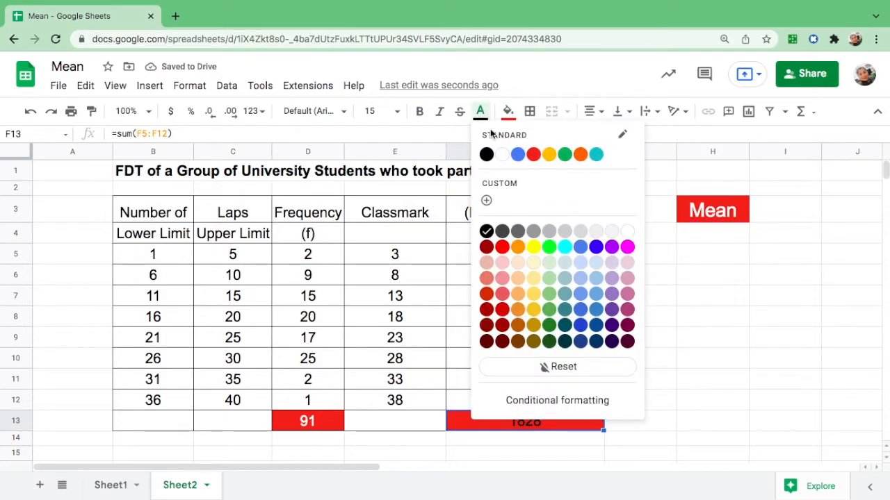
pyautogui.click(503, 155)
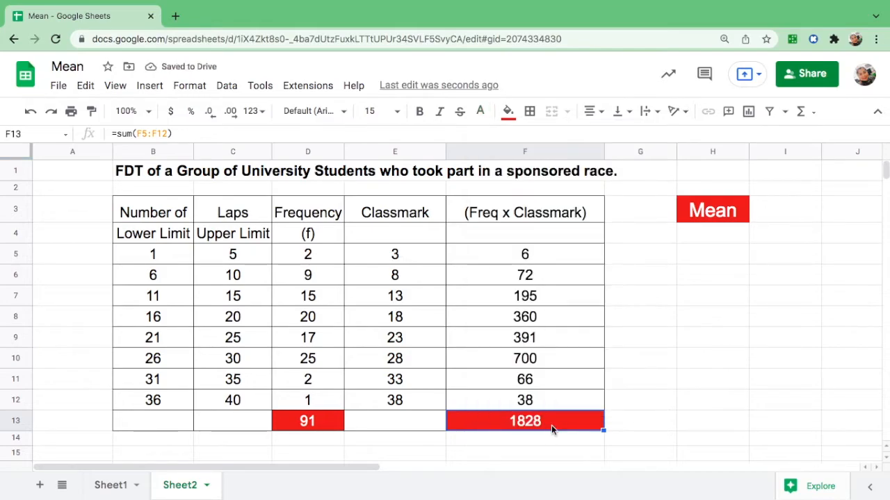